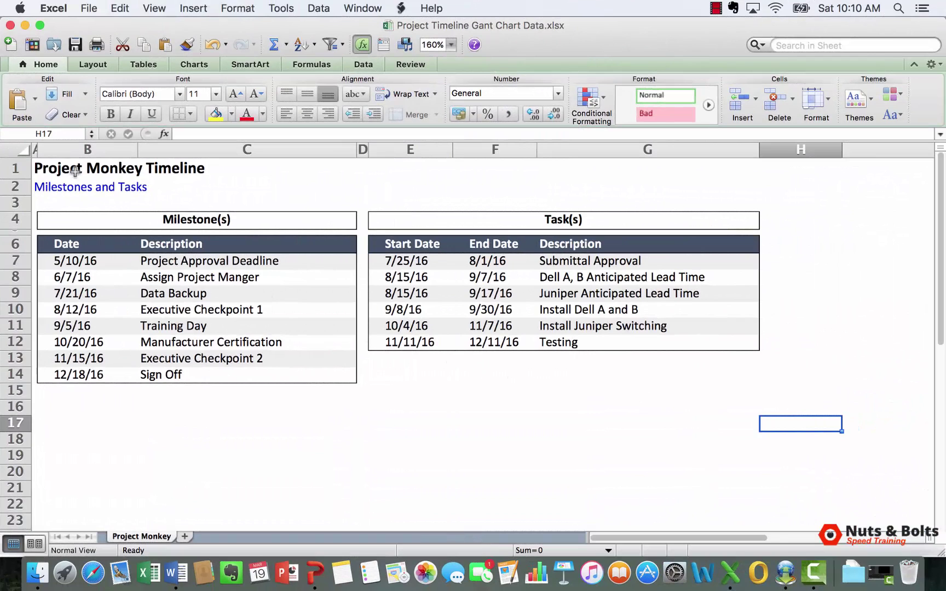
# Step: In Excel, copy the six task descriptions in G7:G12, Submittal Approval through Testing
pyautogui.moveTo(33, 167); pyautogui.dragTo(789, 429)
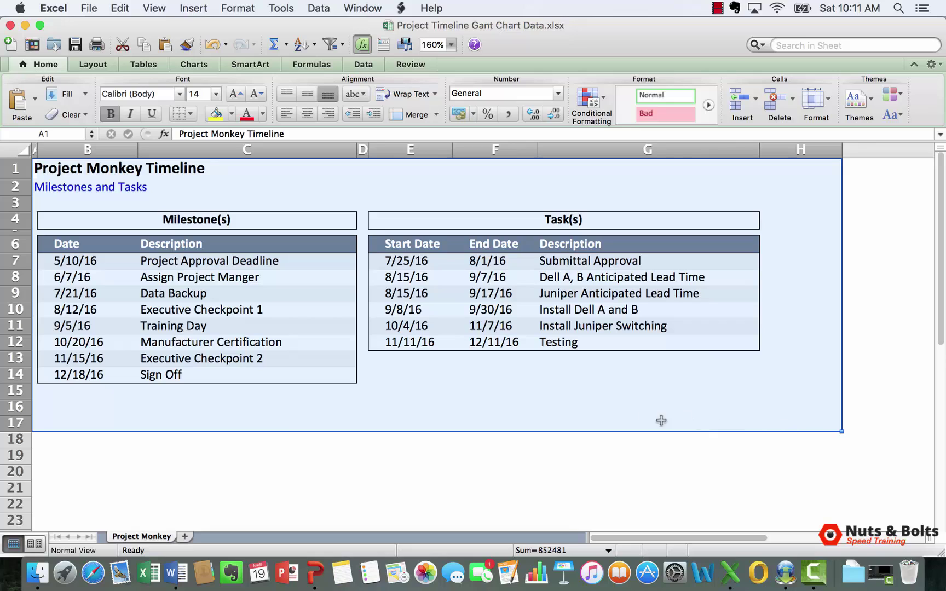
pyautogui.click(503, 377)
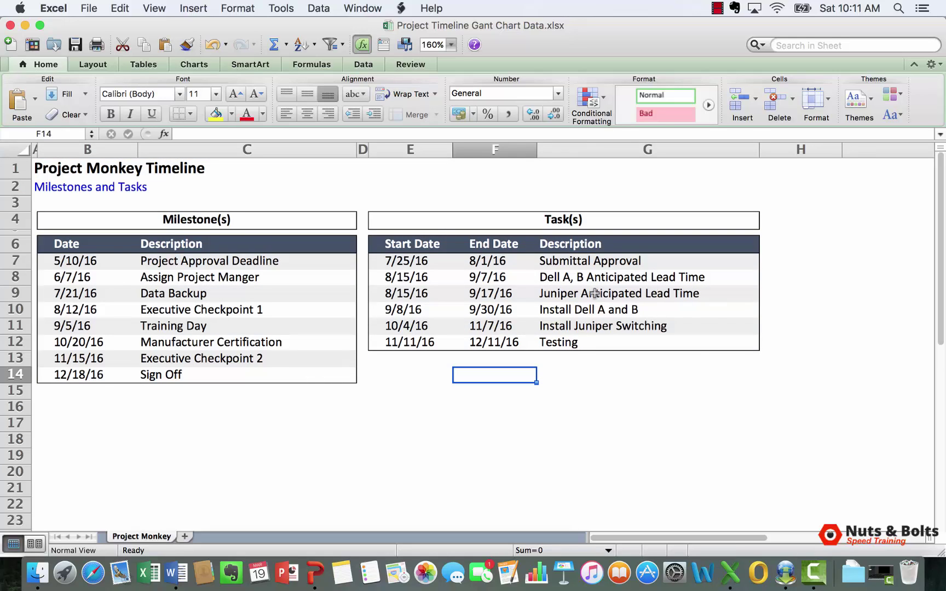
pyautogui.moveTo(592, 257); pyautogui.dragTo(590, 337)
pyautogui.moveTo(209, 259); pyautogui.dragTo(203, 372)
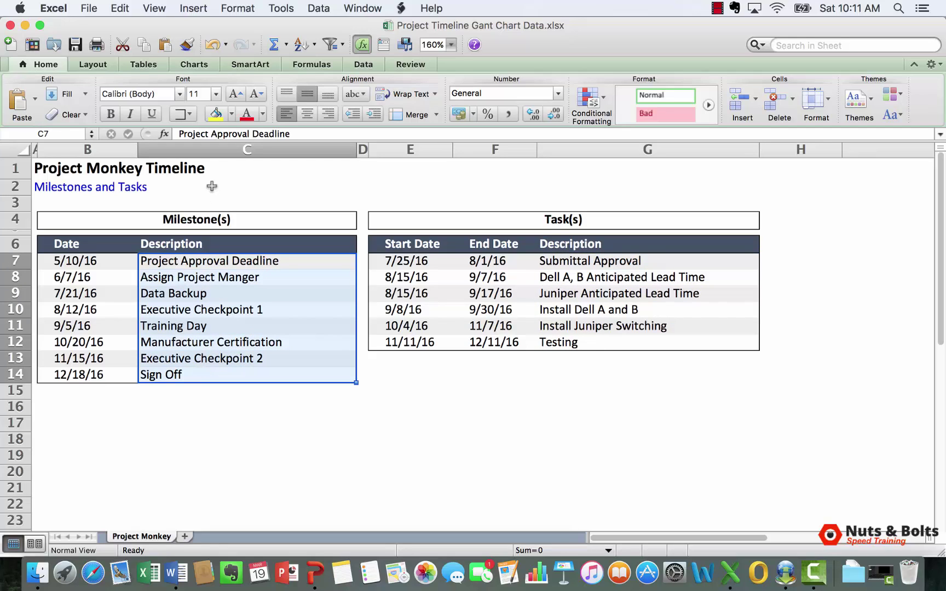
pyautogui.moveTo(213, 187); pyautogui.dragTo(711, 187)
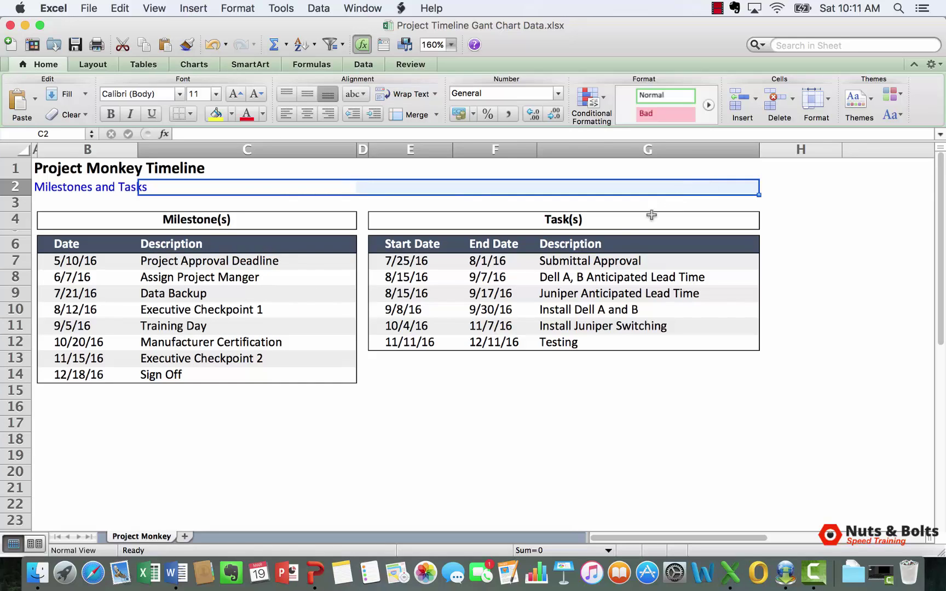
pyautogui.moveTo(592, 256); pyautogui.dragTo(591, 335)
pyautogui.press('super+c')
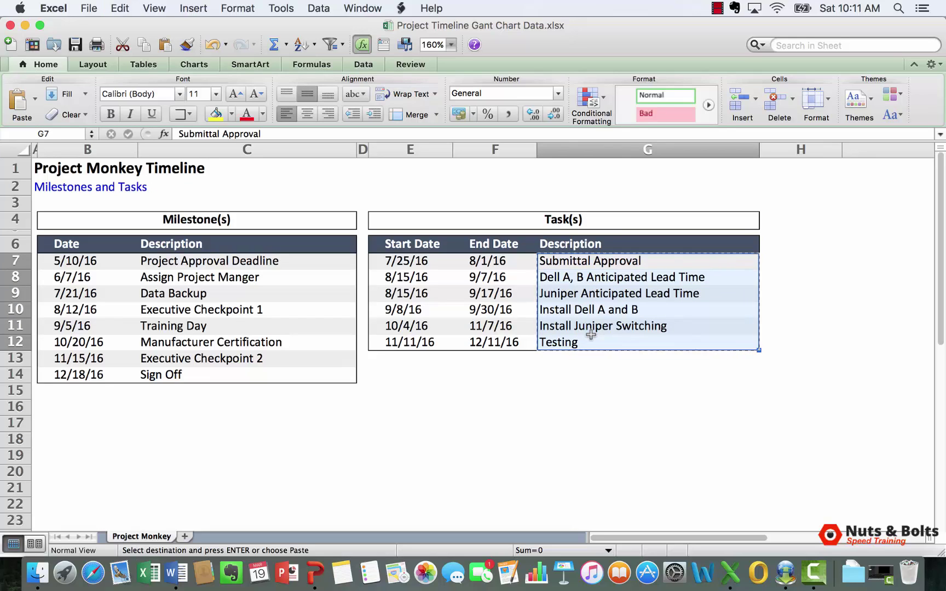
# Step: In PowerPoint, paste and undo the tasks, then insert a Vertical Bullet List SmartArt
pyautogui.press('super+Tab')
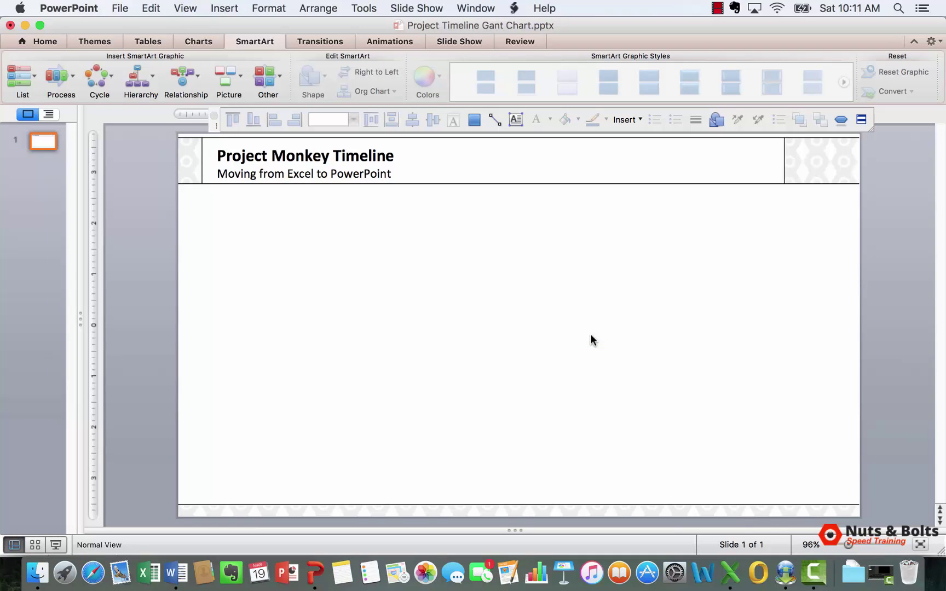
pyautogui.press('super+v')
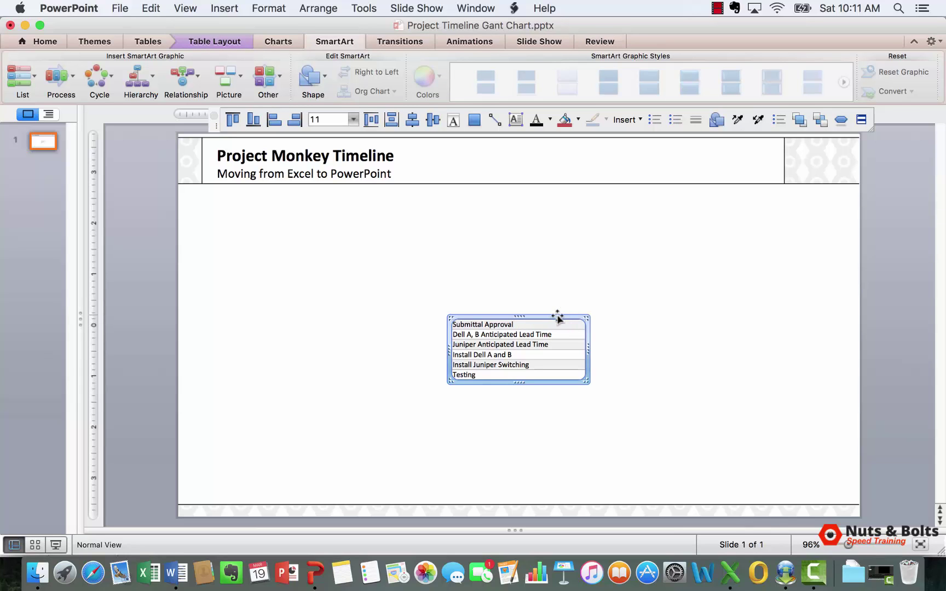
pyautogui.press('super+z')
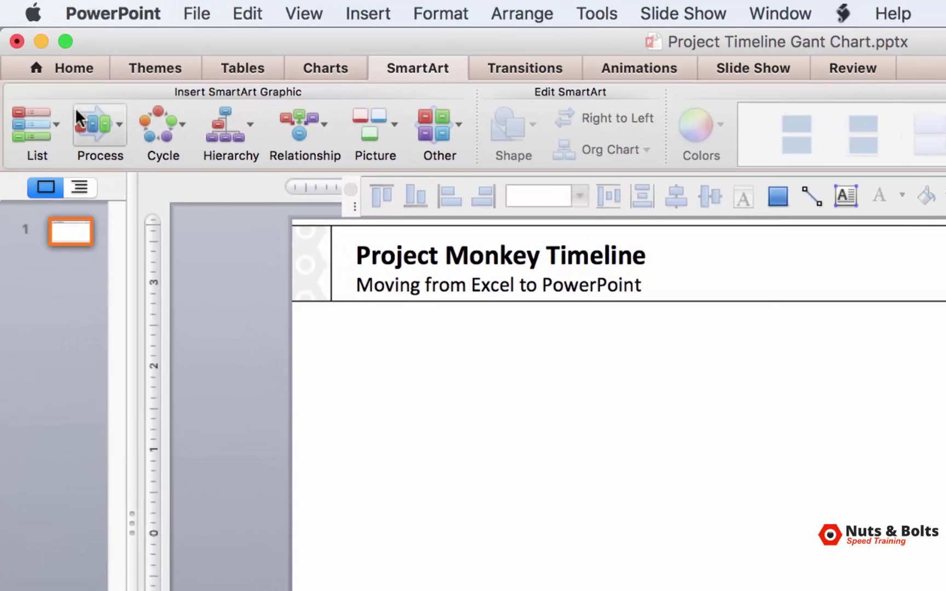
pyautogui.click(49, 126)
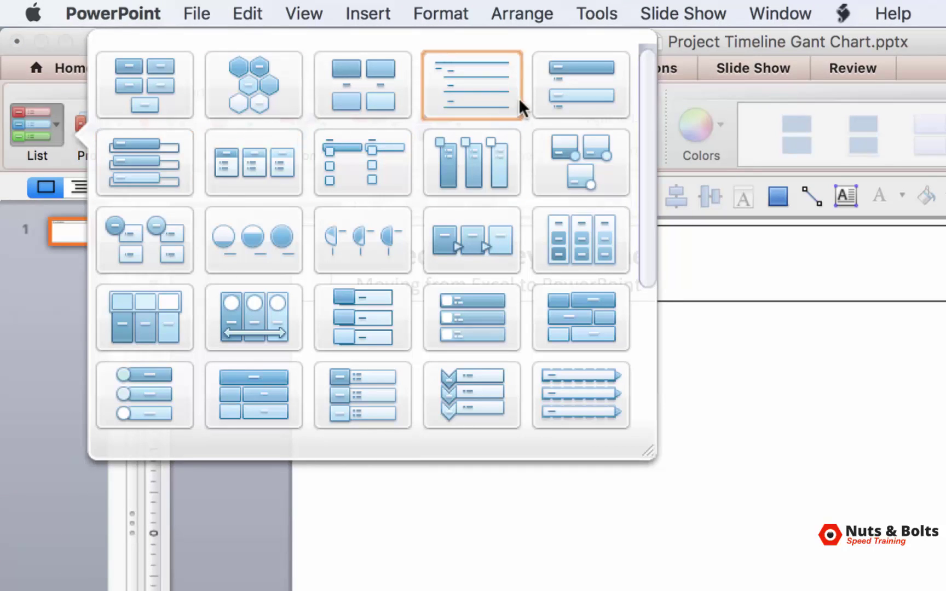
pyautogui.click(566, 93)
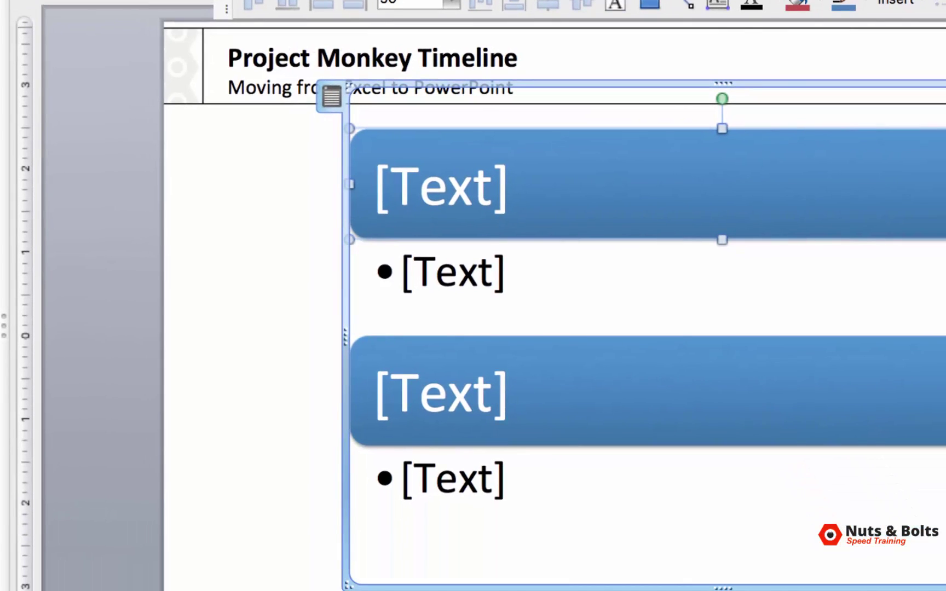
# Step: Paste the six tasks into the SmartArt text pane, delete empty bullets, then shrink and shift it left
pyautogui.click(333, 96)
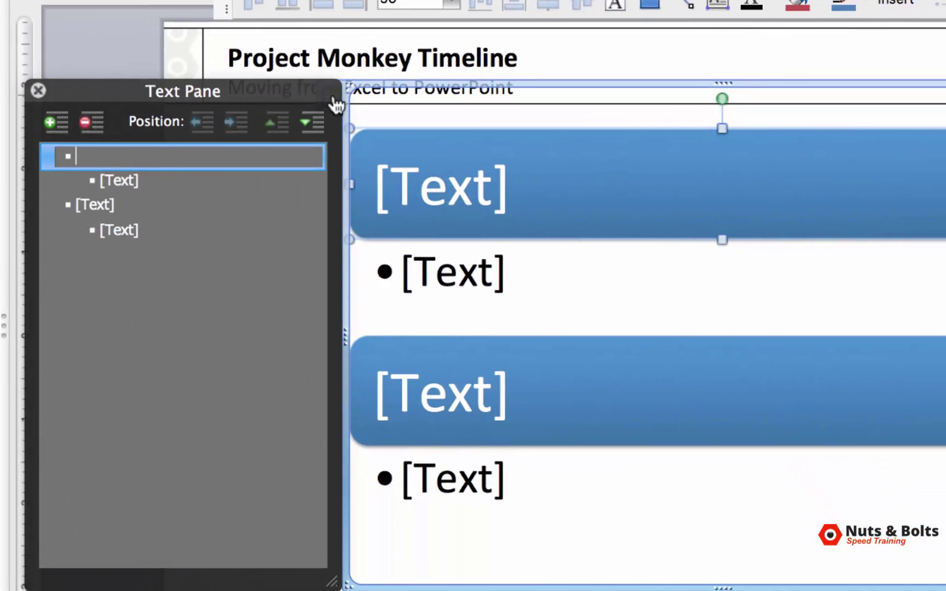
pyautogui.press('super+v')
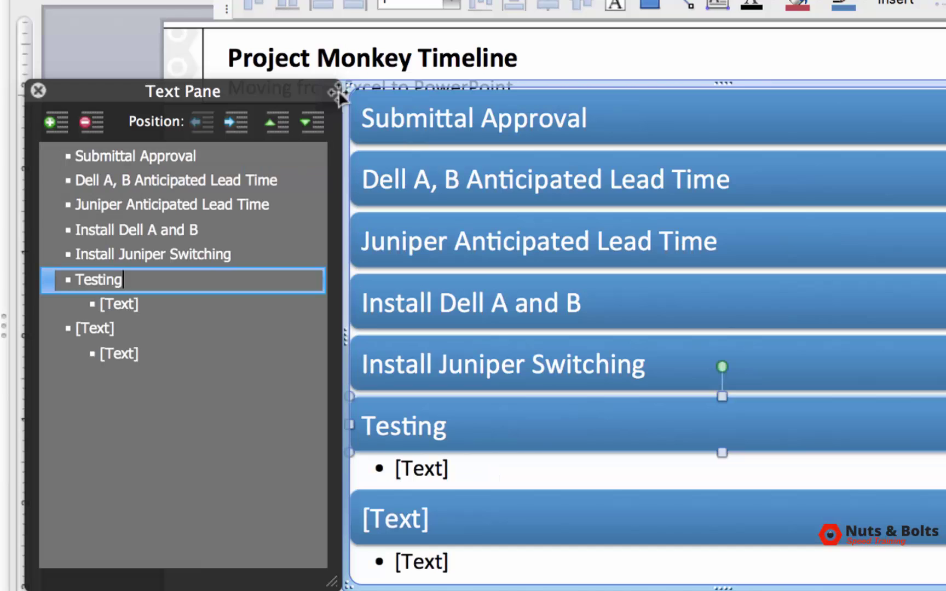
pyautogui.moveTo(121, 329); pyautogui.dragTo(96, 303)
pyautogui.press('BackSpace')
pyautogui.press('BackSpace')
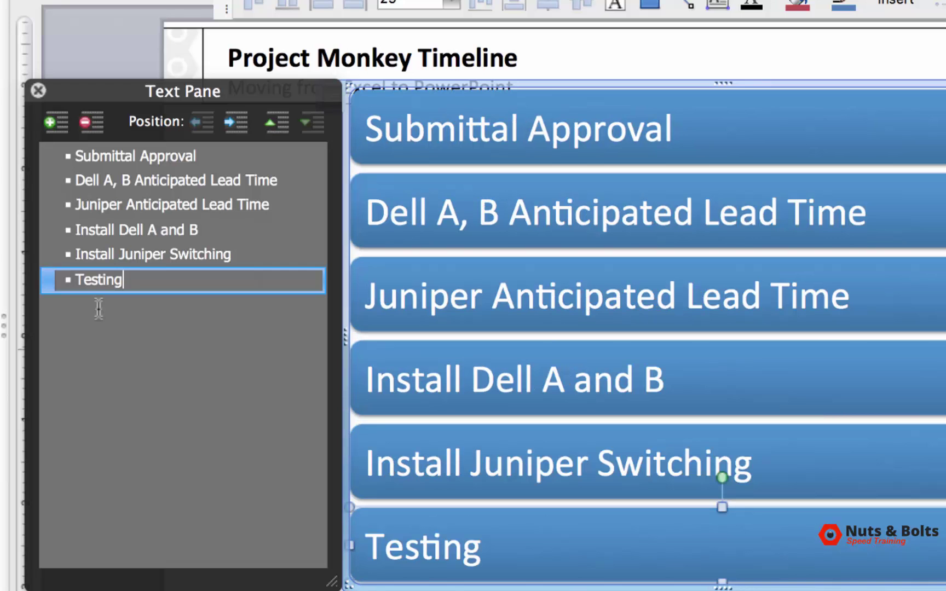
pyautogui.click(38, 91)
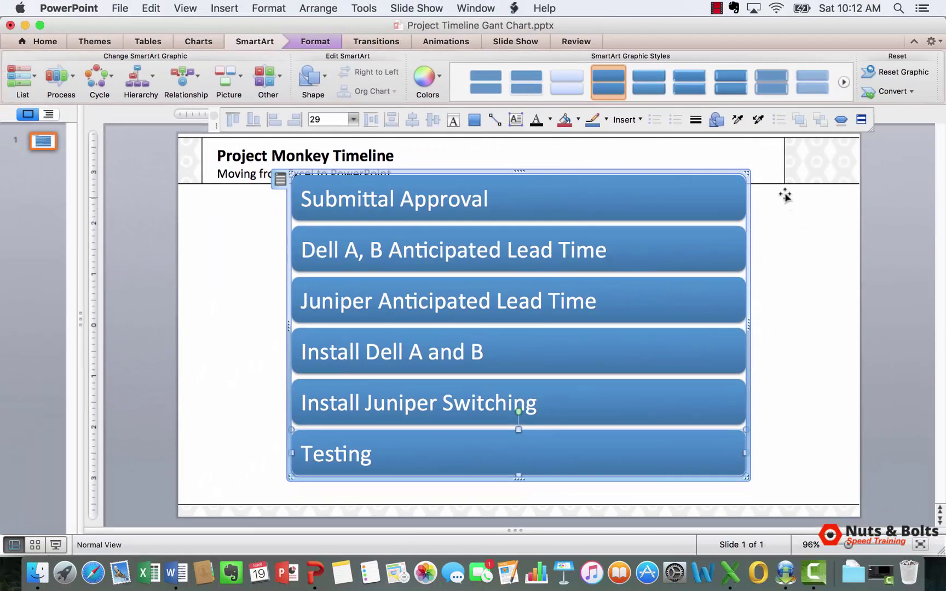
pyautogui.moveTo(748, 171); pyautogui.dragTo(515, 278)
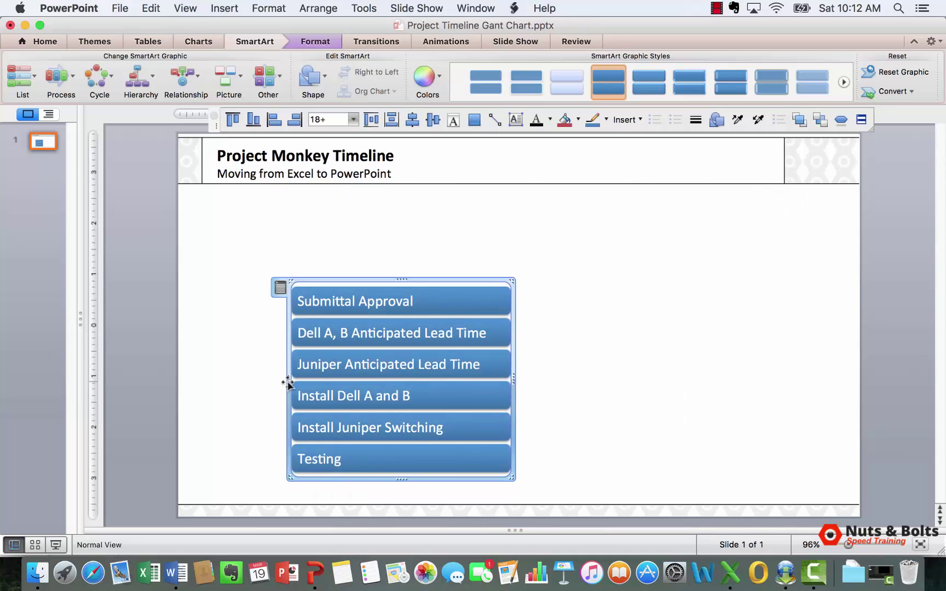
pyautogui.moveTo(286, 369); pyautogui.dragTo(201, 366)
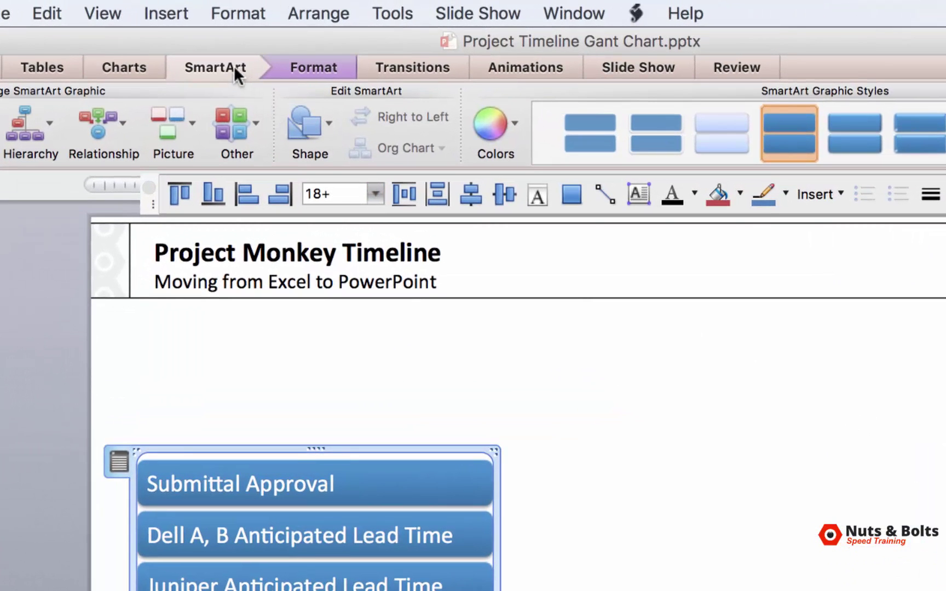
# Step: Convert the task SmartArt to shapes and ungroup the six task boxes
pyautogui.click(889, 148)
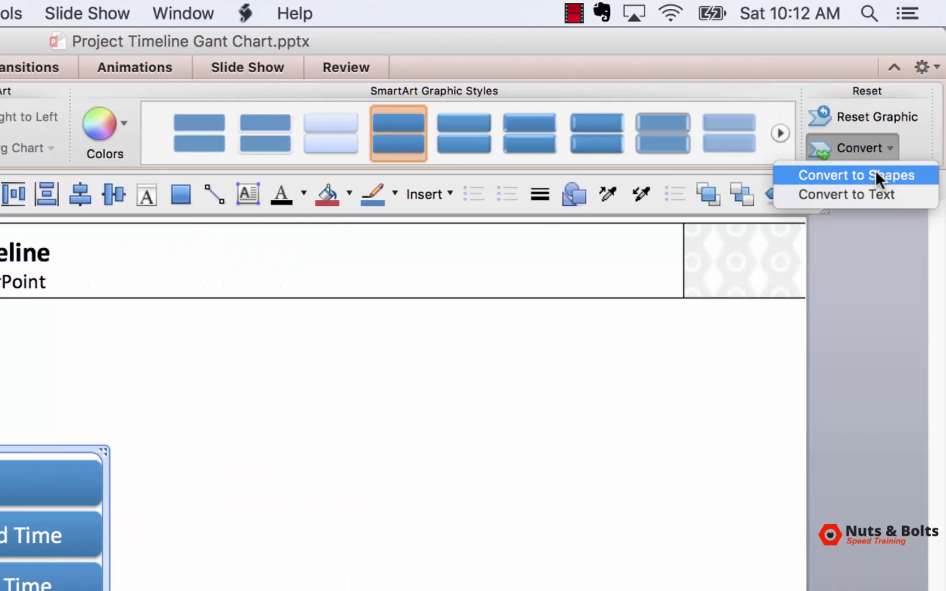
pyautogui.click(875, 174)
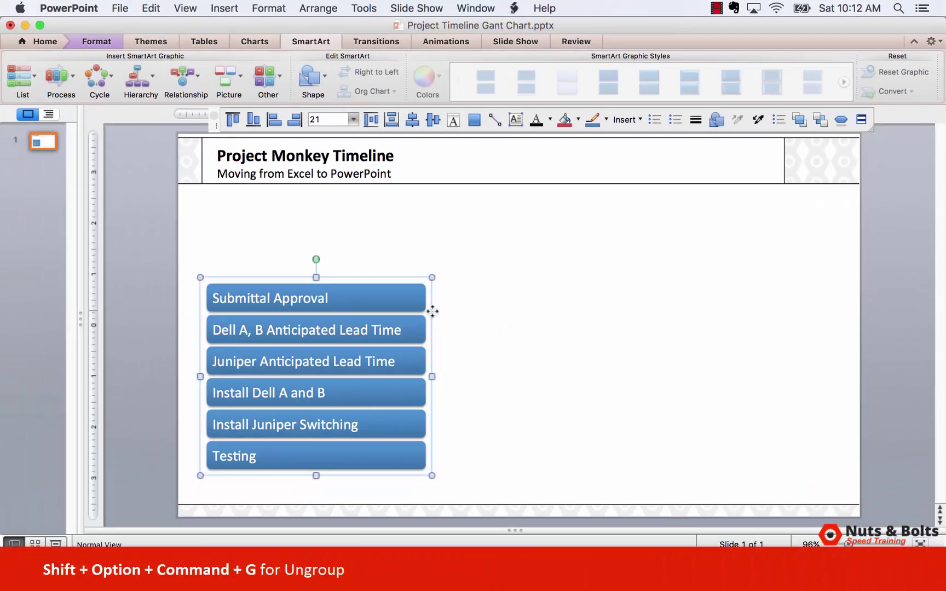
pyautogui.press('alt+shift+super+g')
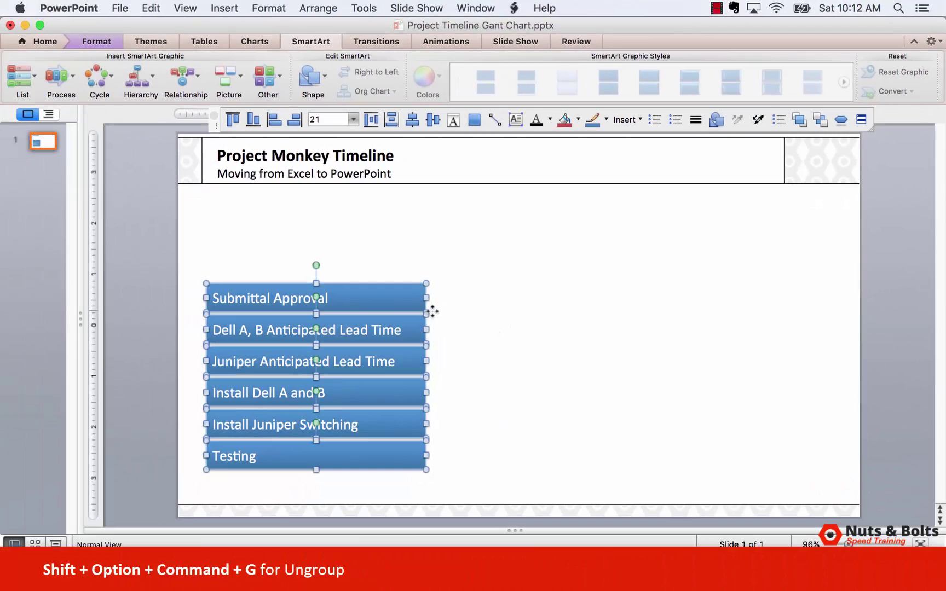
# Step: Test-drag the Dell A, B Anticipated Lead Time box right, then undo the move
pyautogui.click(453, 327)
pyautogui.click(399, 317)
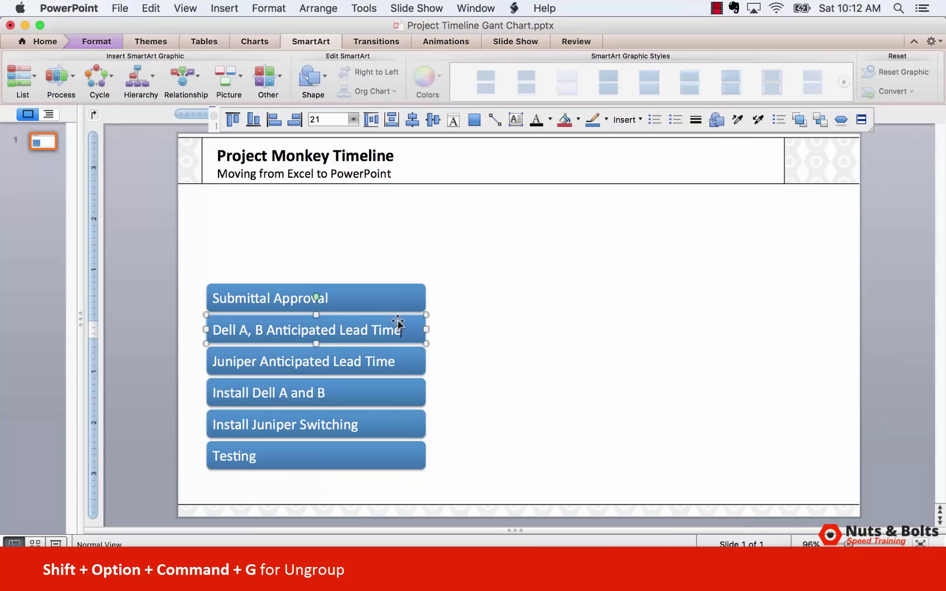
pyautogui.moveTo(398, 317); pyautogui.dragTo(651, 290)
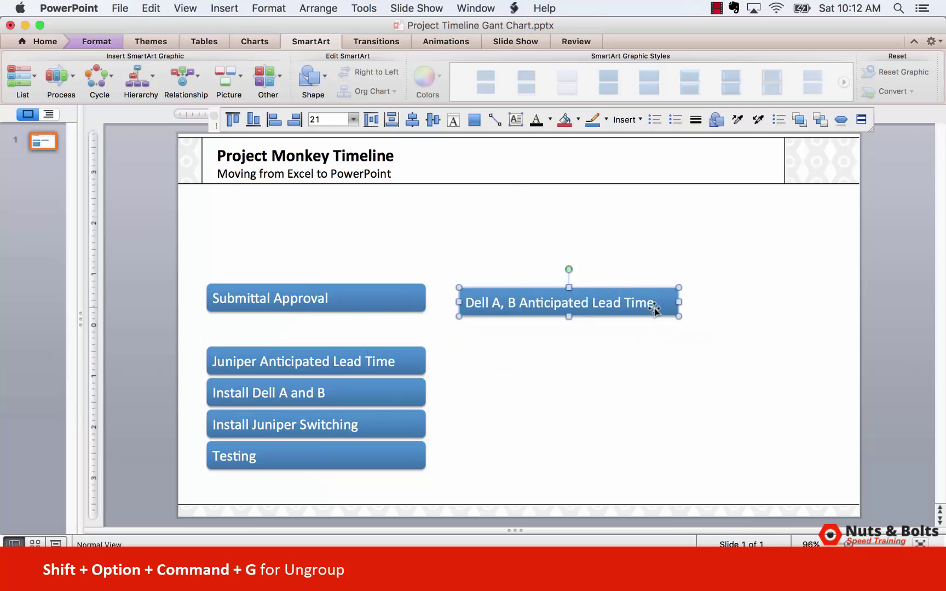
pyautogui.press('super+z')
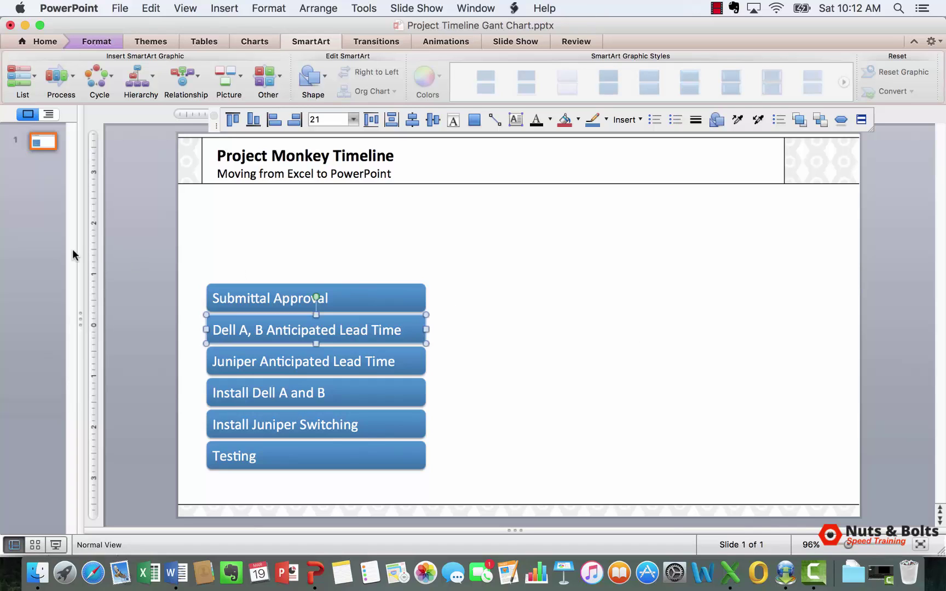
# Step: Select all six task boxes and browse the SmartArt List layouts without applying one
pyautogui.moveTo(151, 244); pyautogui.dragTo(471, 487)
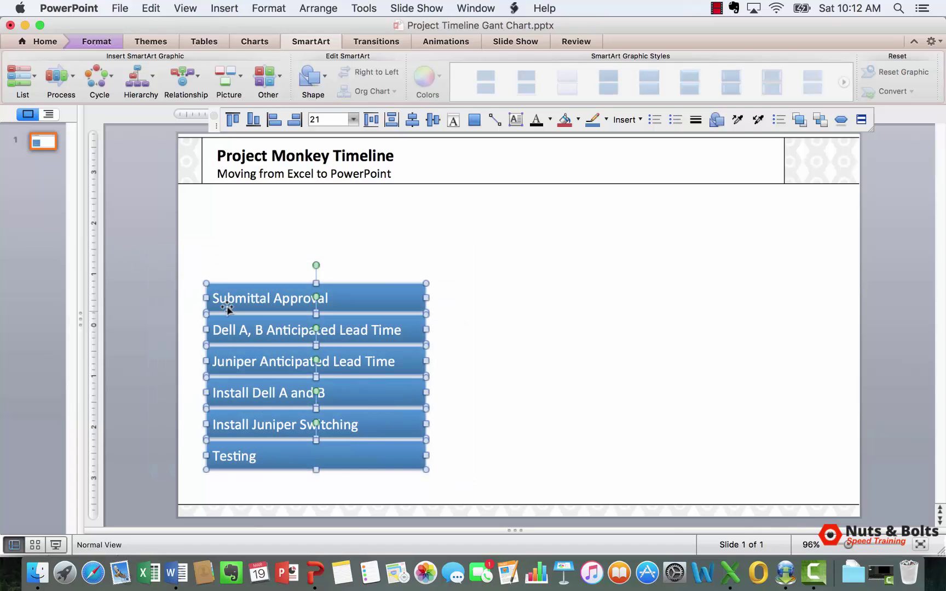
pyautogui.click(33, 84)
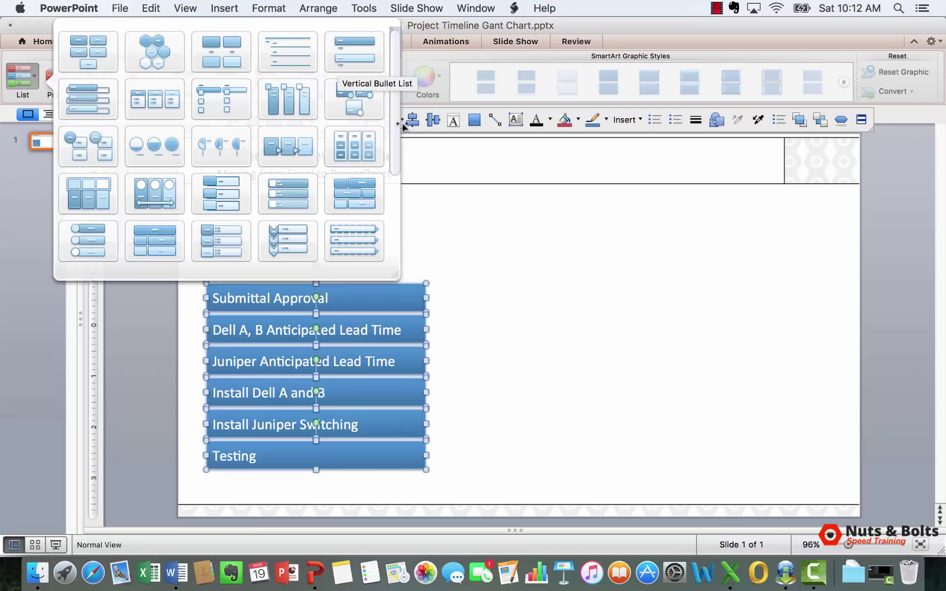
pyautogui.click(436, 220)
pyautogui.moveTo(366, 229); pyautogui.dragTo(788, 256)
# Step: In Excel, copy the eight milestone descriptions in C7:C14
pyautogui.press('super+Tab')
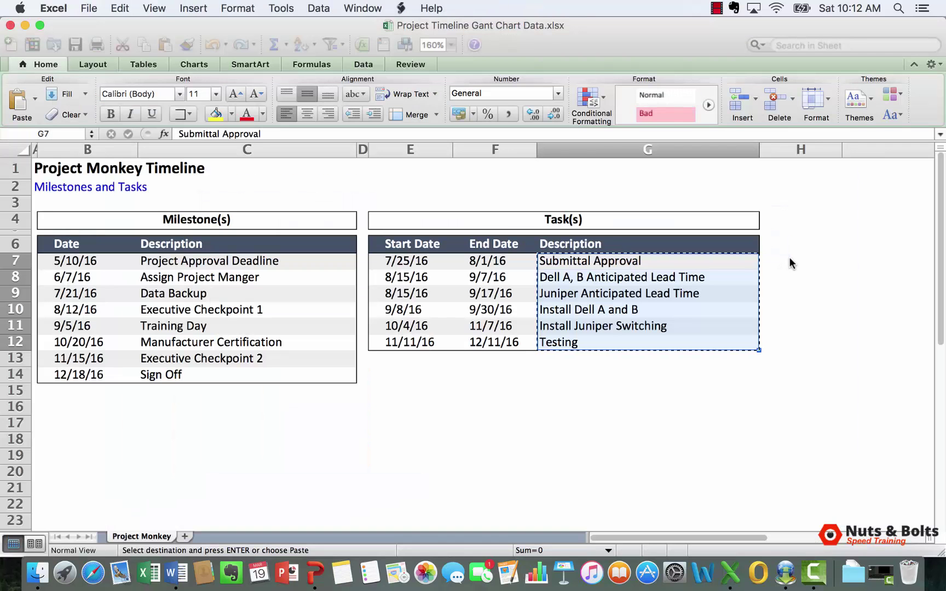
pyautogui.moveTo(218, 266); pyautogui.dragTo(216, 375)
pyautogui.press('super+c')
# Step: Back in PowerPoint, insert a Hierarchy Organization Chart SmartArt graphic
pyautogui.press('super+Tab')
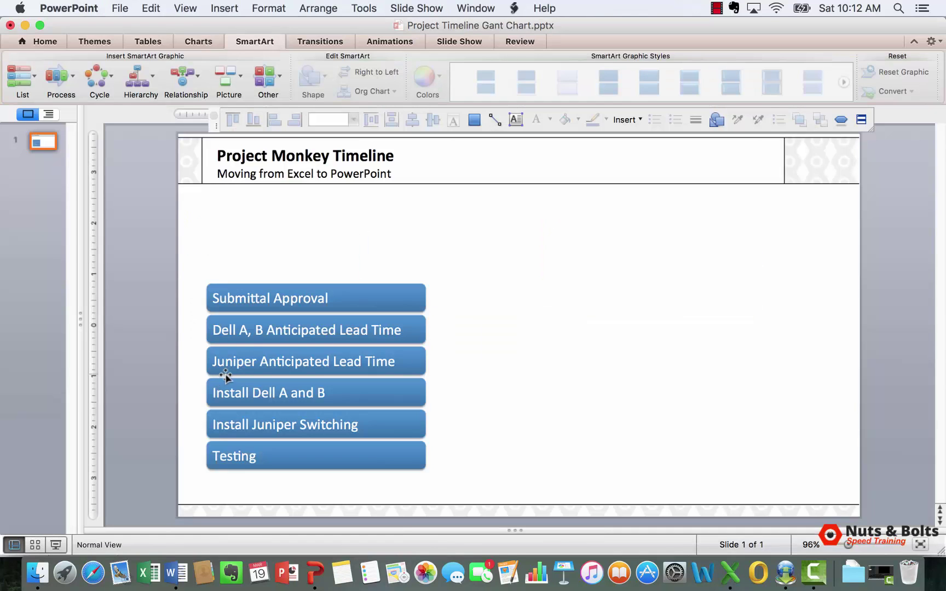
pyautogui.moveTo(259, 199); pyautogui.dragTo(786, 241)
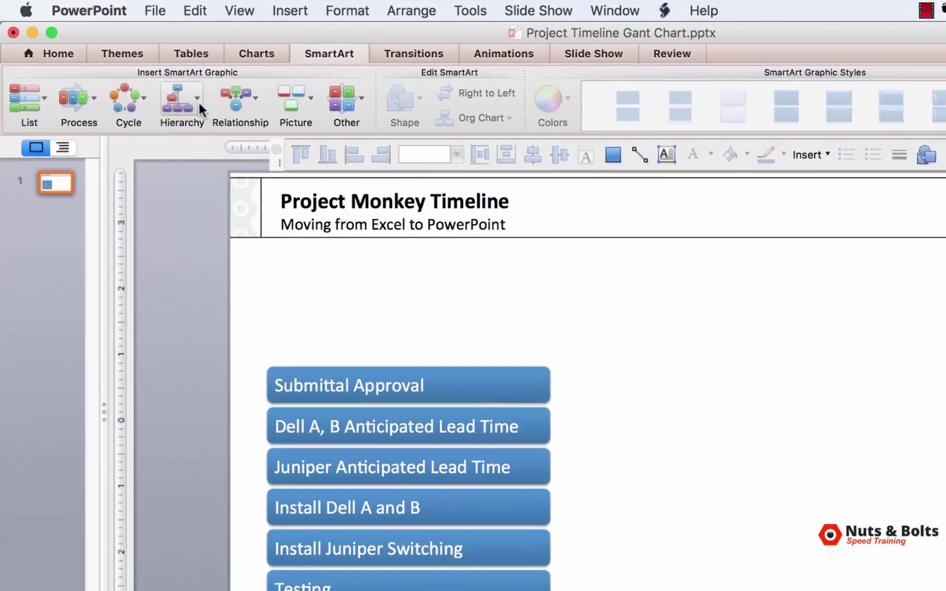
pyautogui.click(199, 103)
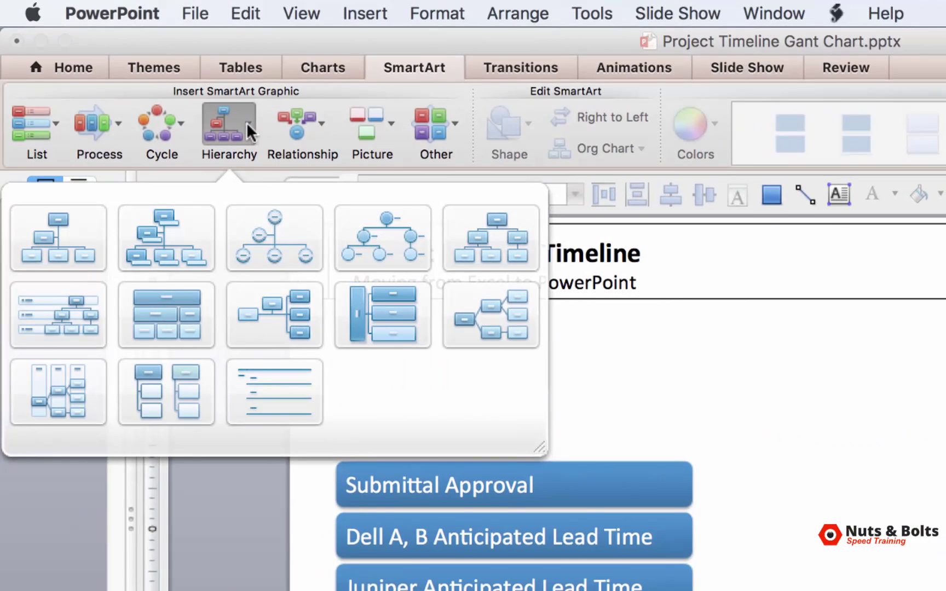
pyautogui.click(69, 237)
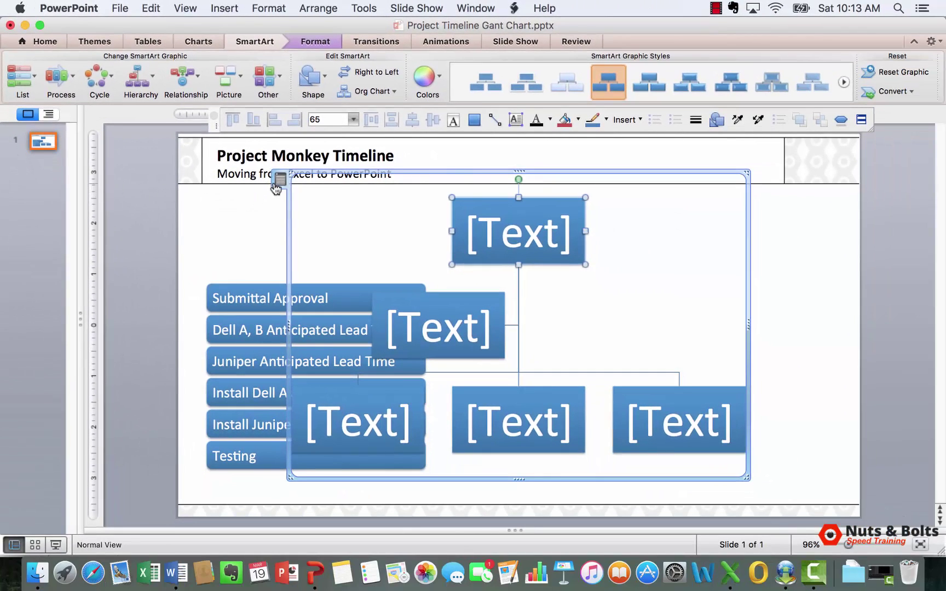
# Step: Paste the eight milestones, Project Approval Deadline through Sign Off, and delete leftover empty entries
pyautogui.click(292, 187)
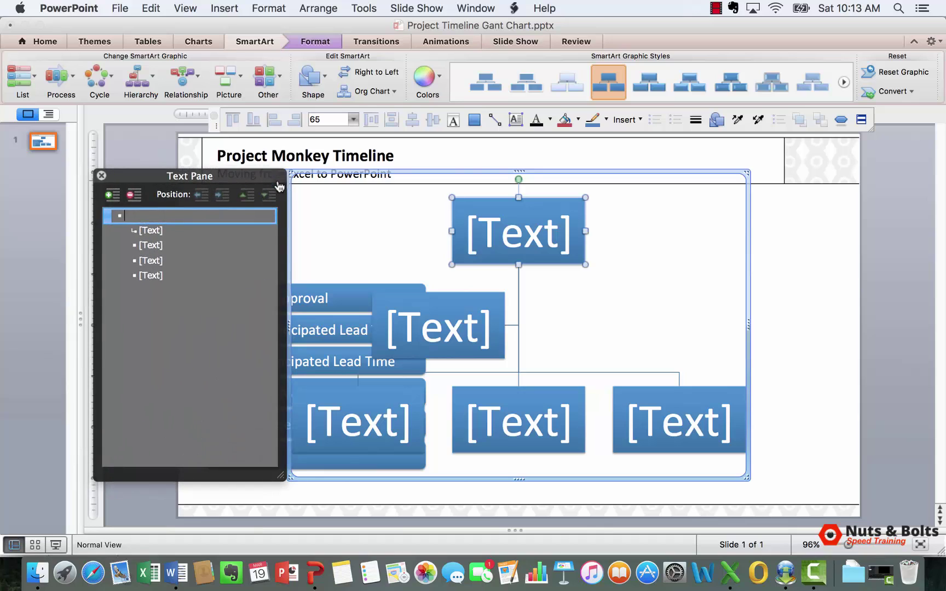
pyautogui.press('super+v')
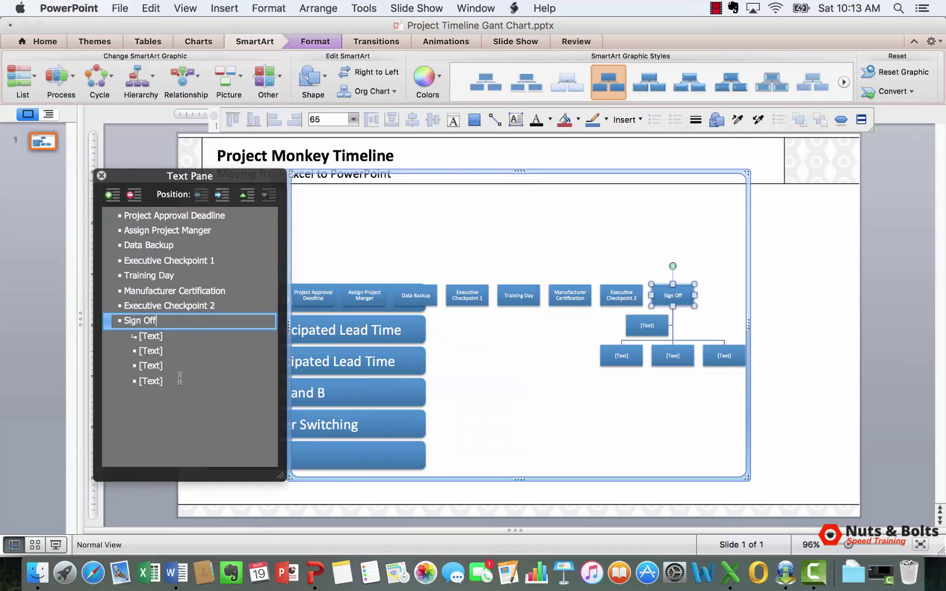
pyautogui.click(158, 364)
pyautogui.press('BackSpace')
pyautogui.press('BackSpace')
pyautogui.press('BackSpace')
pyautogui.press('BackSpace')
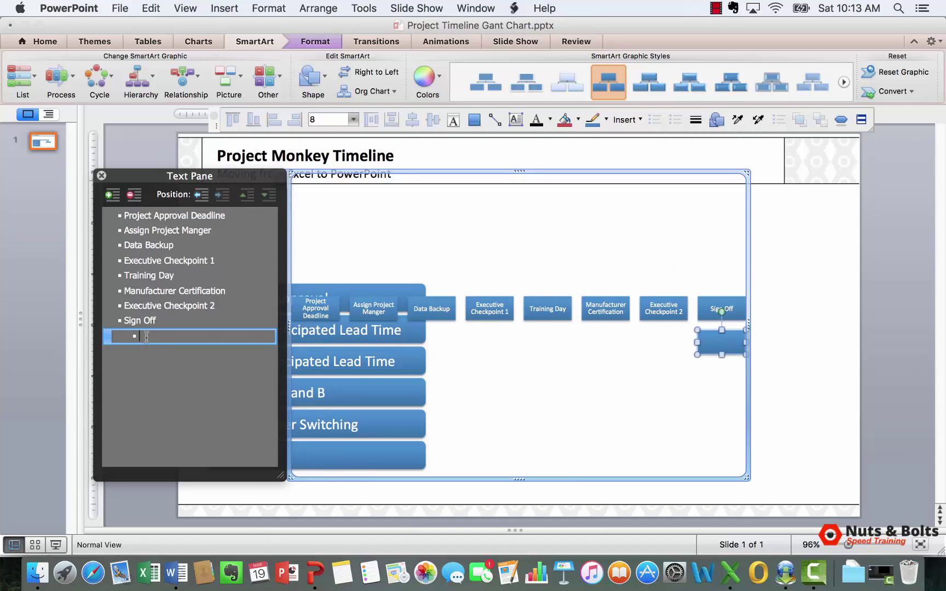
pyautogui.press('BackSpace')
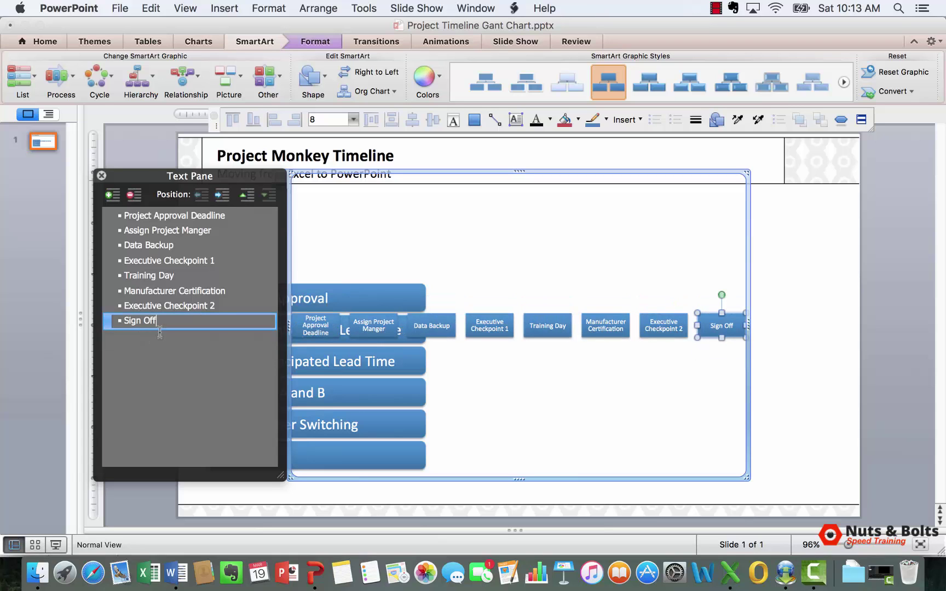
pyautogui.click(102, 175)
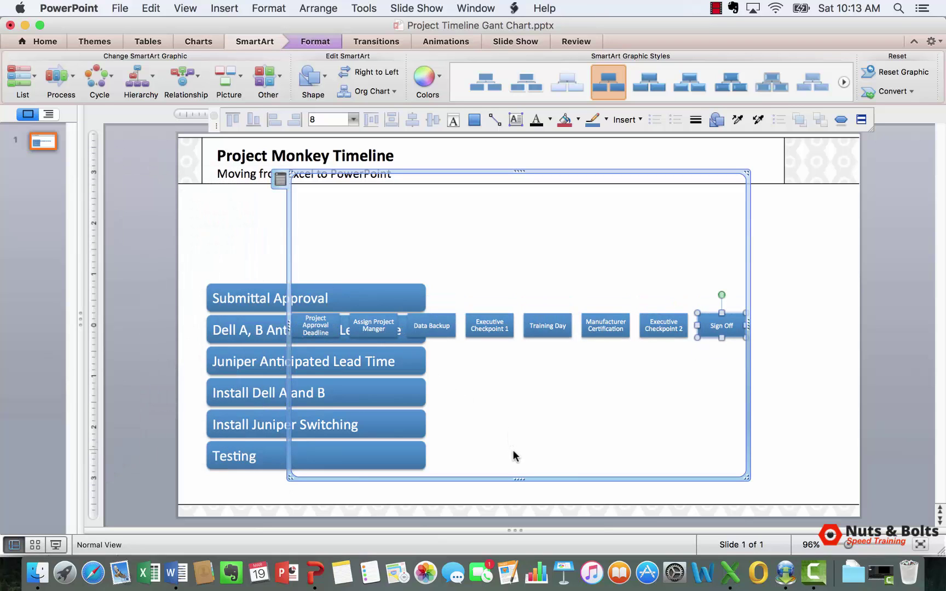
# Step: Move the milestone diagram up under the subtitle, widen it across the slide and reduce its height
pyautogui.moveTo(518, 478); pyautogui.dragTo(519, 264)
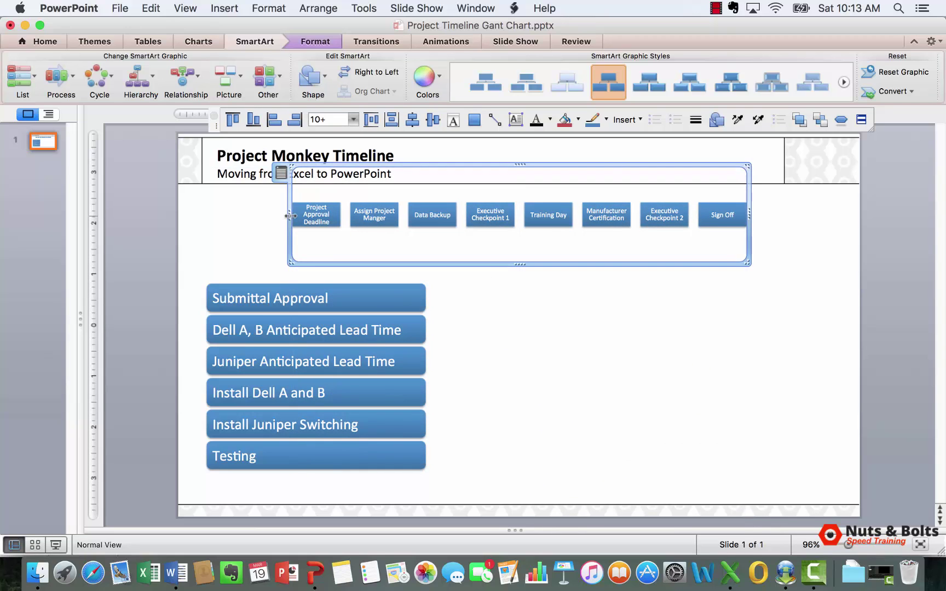
pyautogui.moveTo(296, 218); pyautogui.dragTo(225, 219)
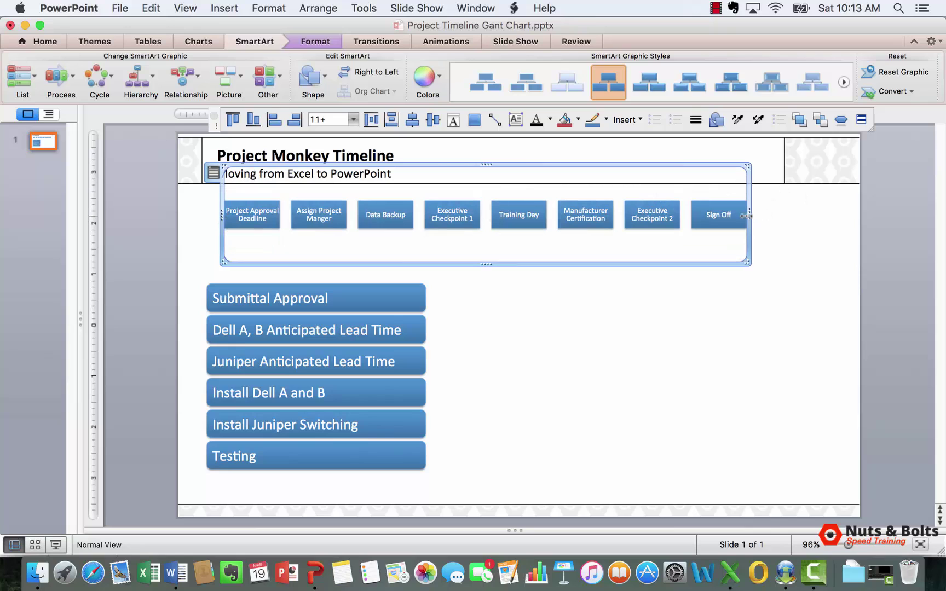
pyautogui.moveTo(749, 214); pyautogui.dragTo(832, 219)
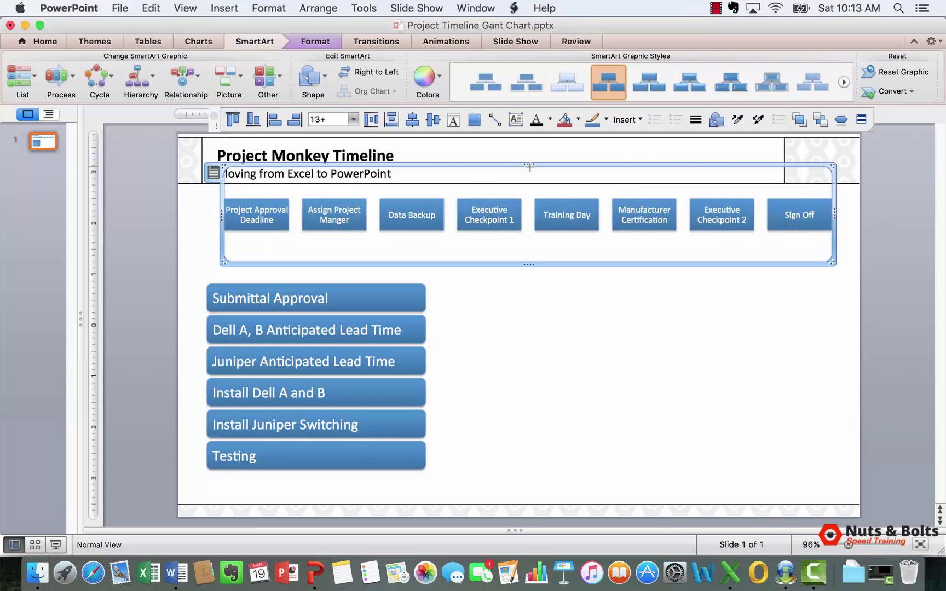
pyautogui.moveTo(530, 167); pyautogui.dragTo(525, 186)
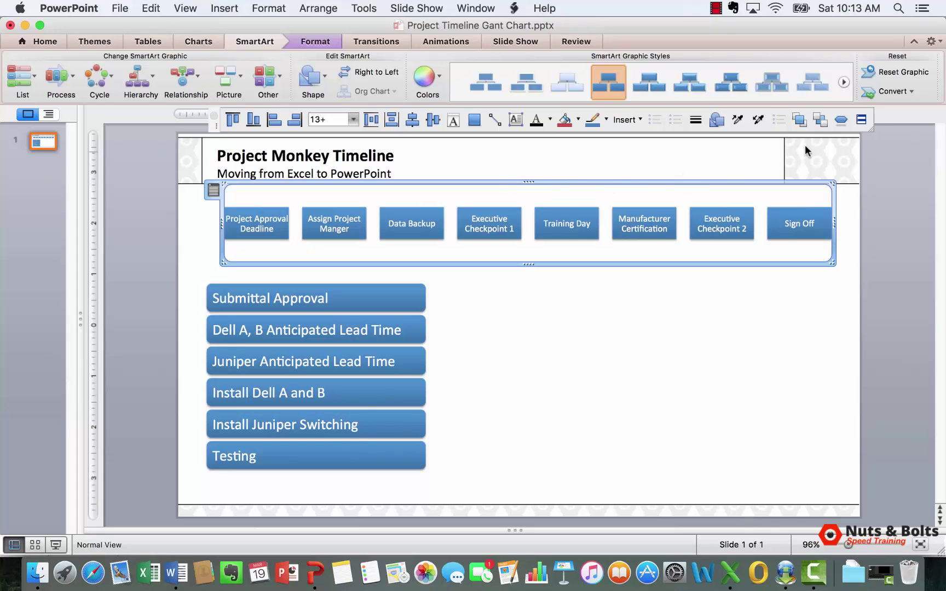
# Step: Convert the milestone diagram to shapes and ungroup the eight boxes
pyautogui.click(904, 93)
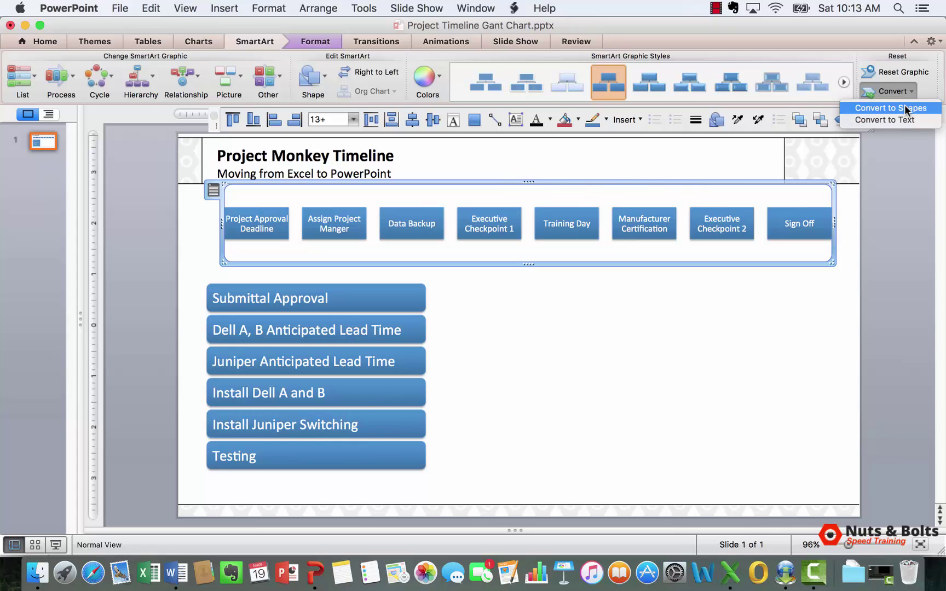
pyautogui.click(905, 107)
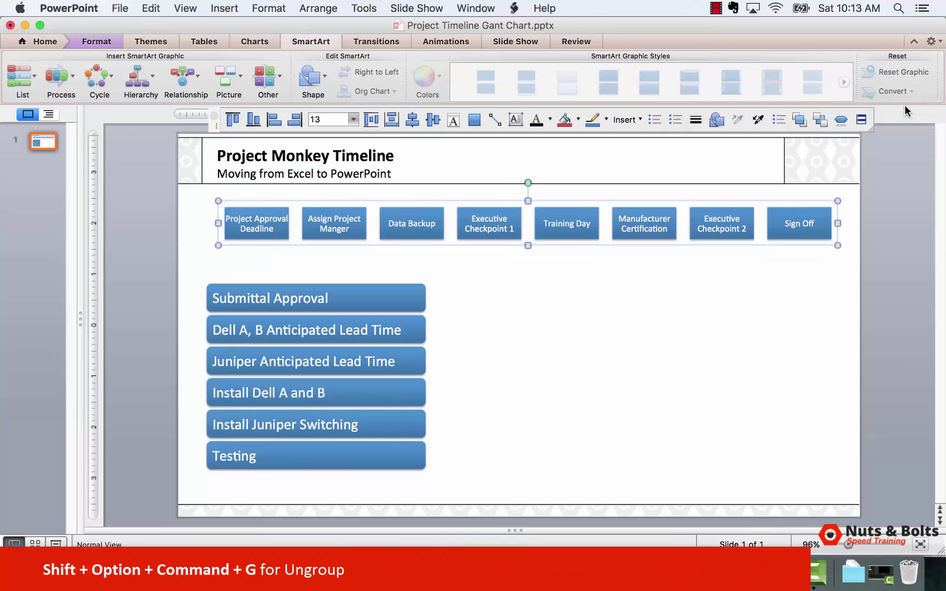
pyautogui.press('shift+alt+super+g')
# Step: Test-drag Training Day below the row, then undo to return it
pyautogui.click(624, 337)
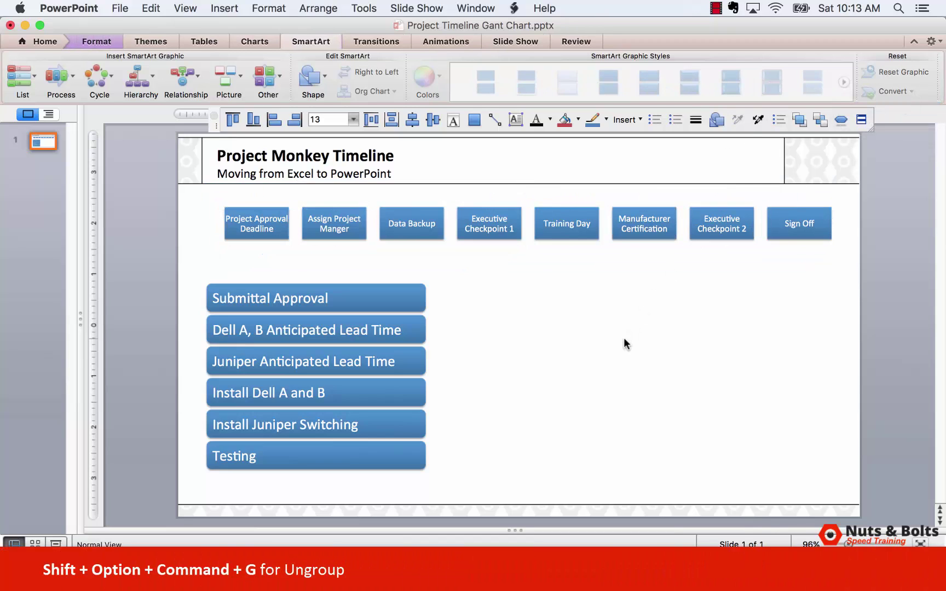
pyautogui.moveTo(565, 237); pyautogui.dragTo(568, 355)
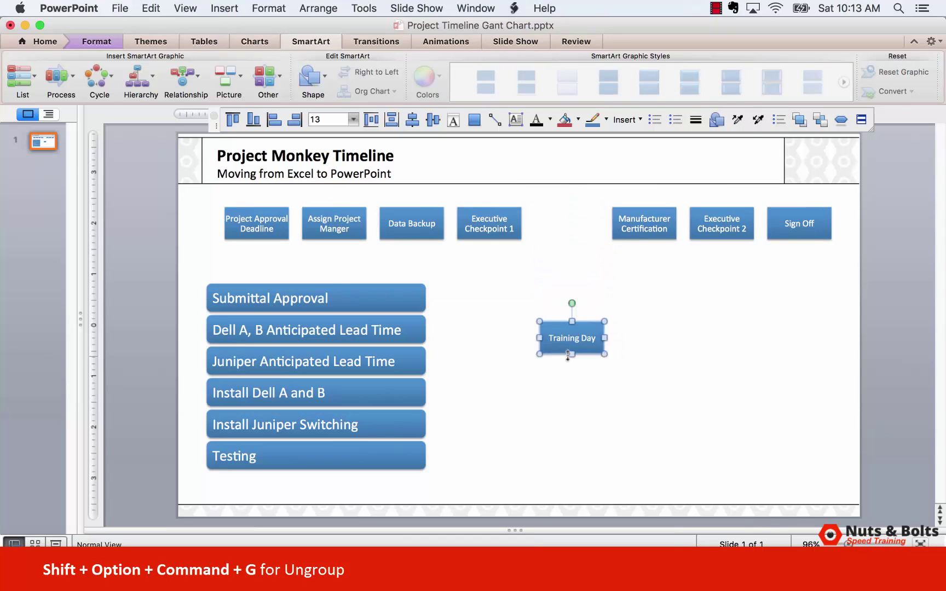
pyautogui.press('super+z')
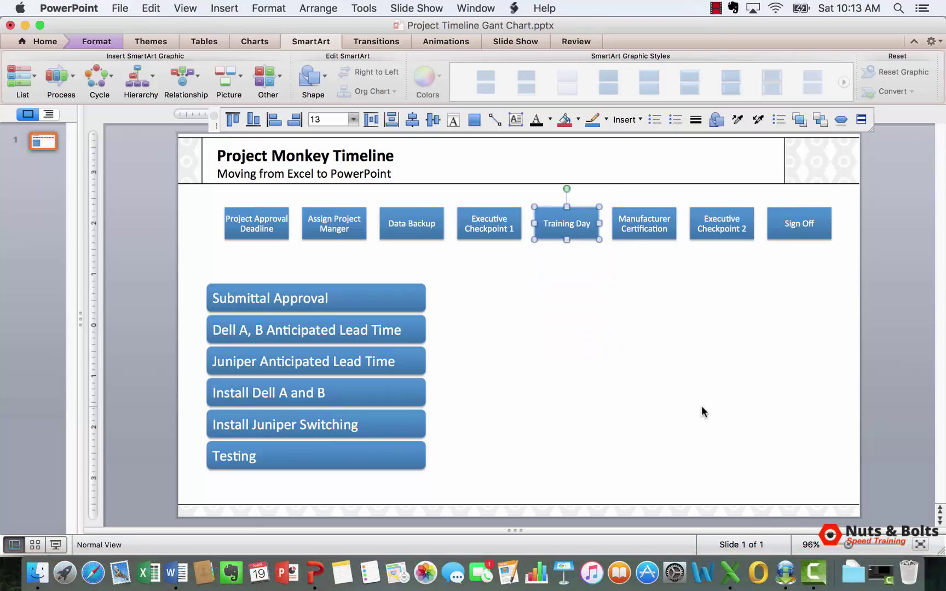